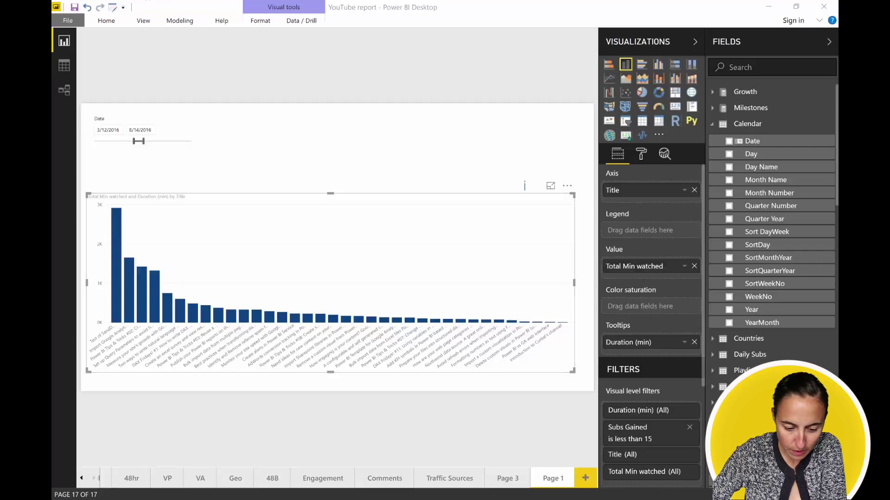
# - Convert the Total Min watched by Title column chart into a scatter chart
pyautogui.click(625, 93)
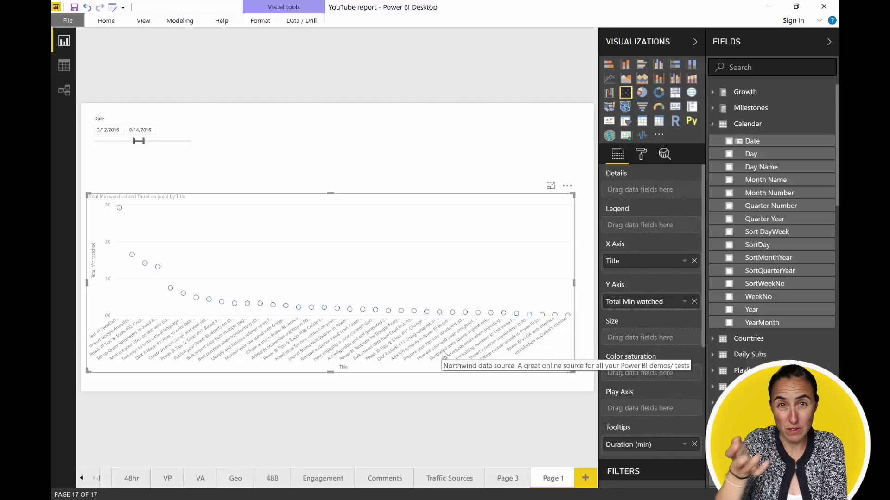
pyautogui.scroll(-1, 804, 144)
pyautogui.scroll(-15, 804, 145)
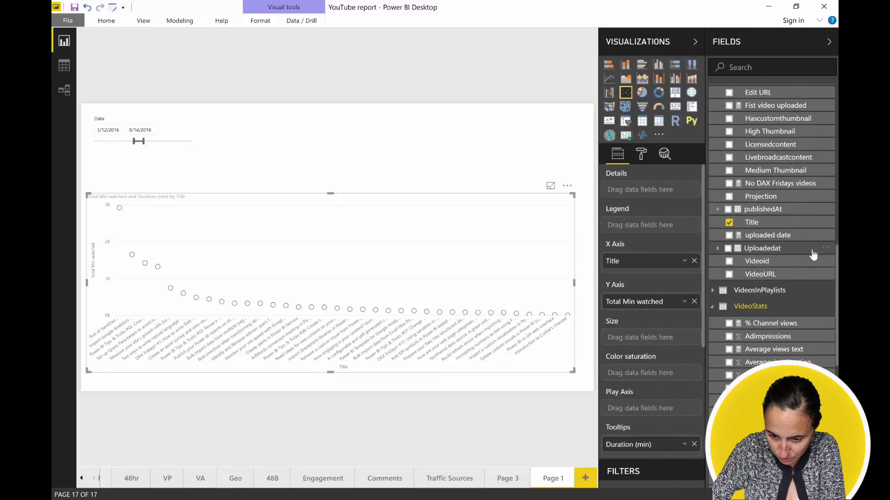
pyautogui.scroll(-5, 807, 274)
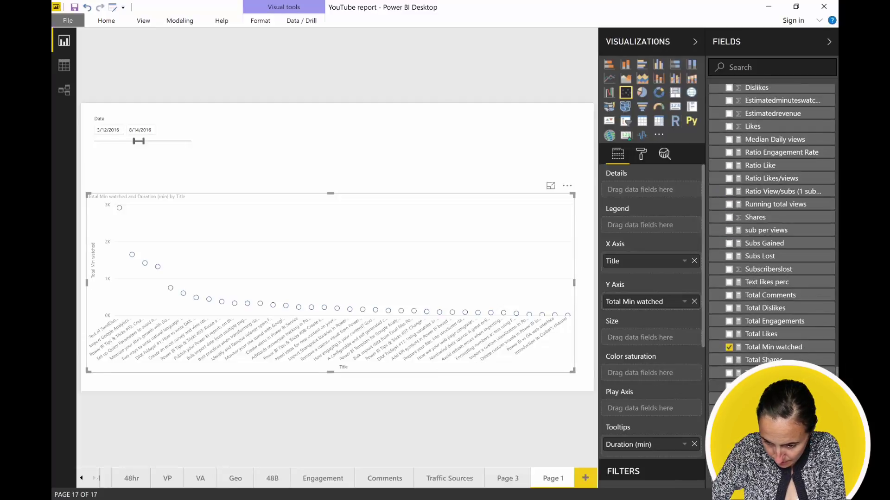
# - Use Total Videos as the bubble size, then convert the scatter chart into a table
pyautogui.moveTo(760, 373); pyautogui.dragTo(654, 342)
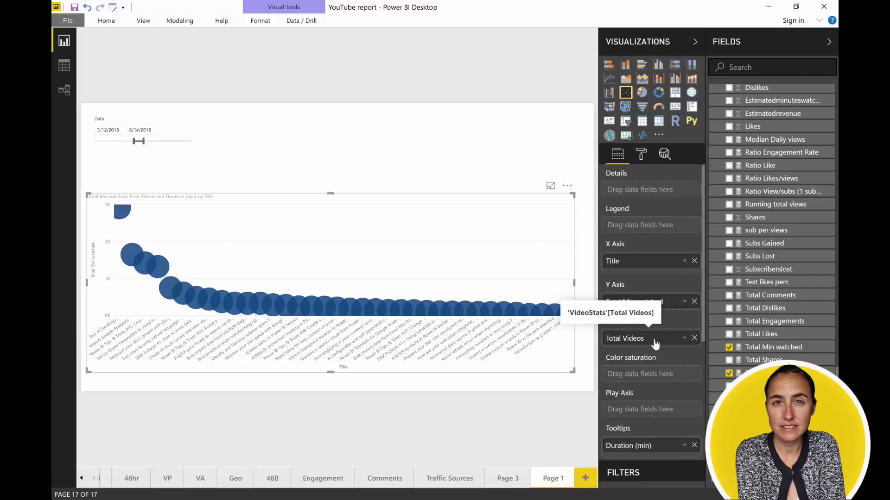
pyautogui.moveTo(654, 343); pyautogui.dragTo(655, 342)
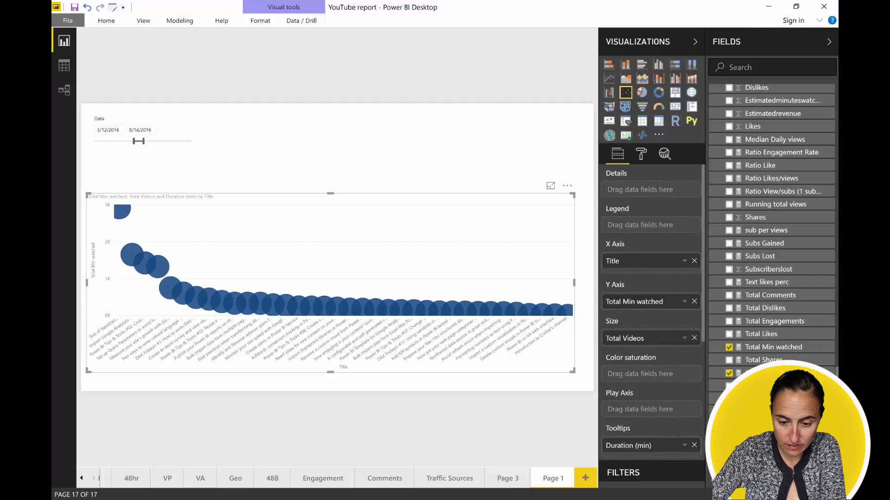
pyautogui.click(641, 124)
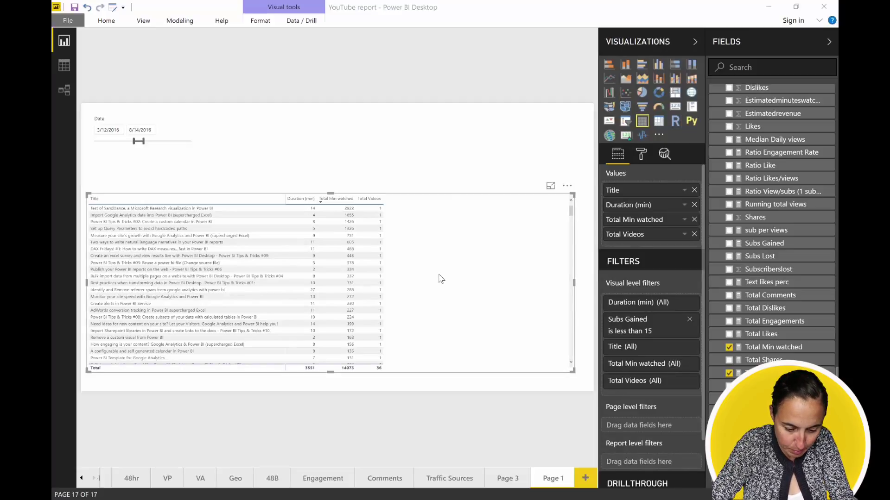
# - Search the computer for Excel with the Start menu
pyautogui.press('super')
pyautogui.write('exce')
pyautogui.press('Return')
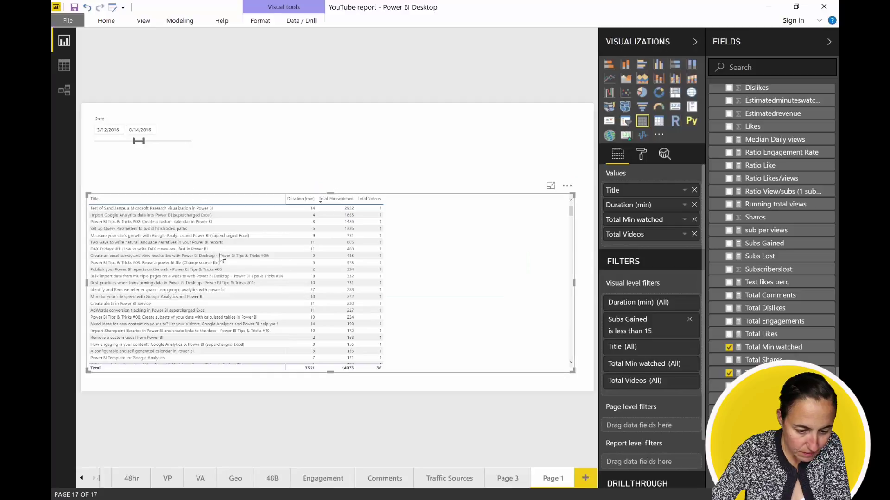
# - Copy the Test of SandDance row with its column headers using Copy selection
pyautogui.click(232, 210)
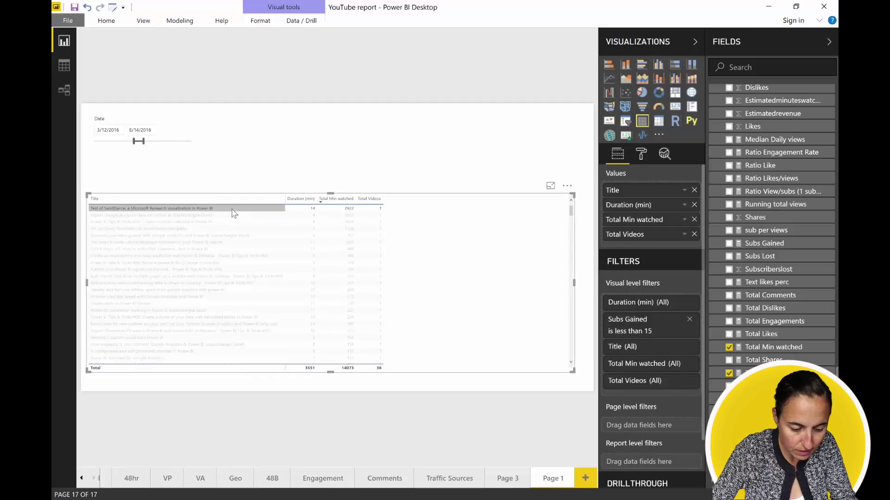
pyautogui.rightClick(232, 212)
pyautogui.moveTo(297, 270)
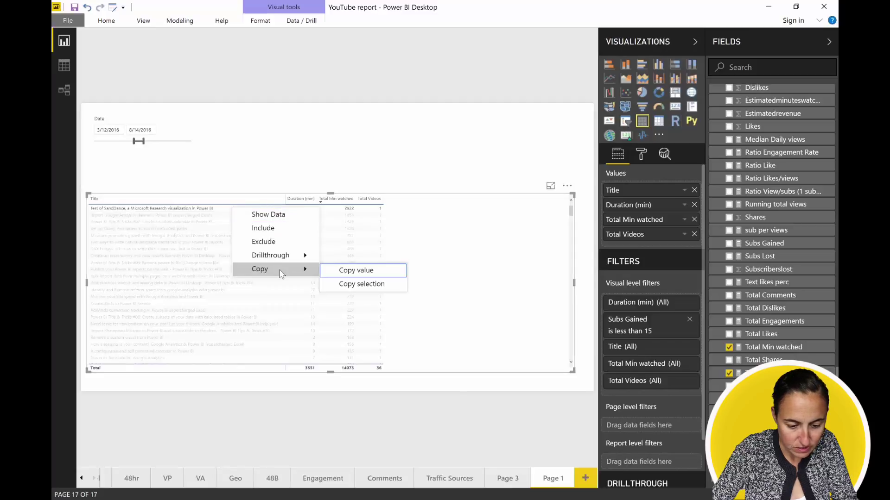
pyautogui.click(361, 284)
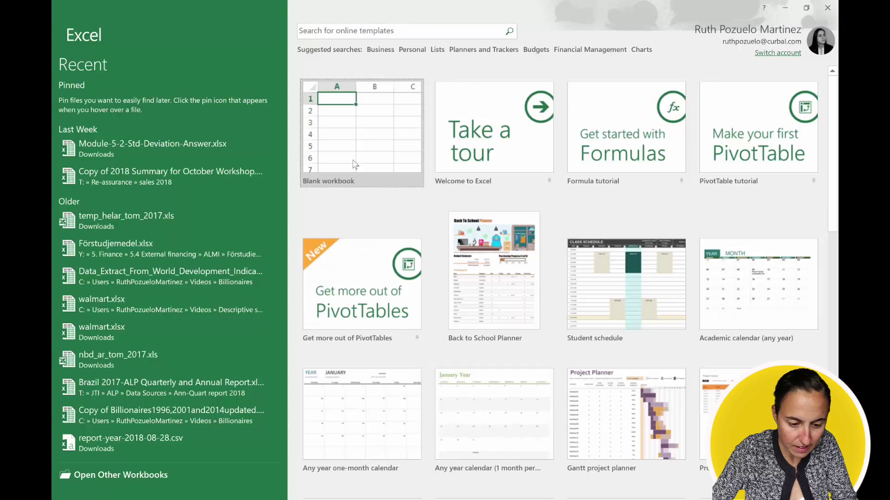
# - Paste the Test of SandDance row and headers into A1 of a new blank Excel workbook
pyautogui.click(351, 120)
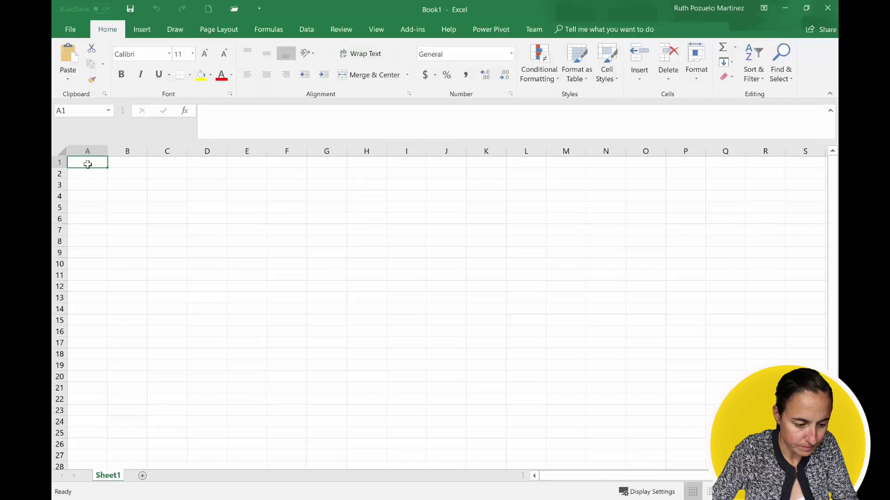
pyautogui.rightClick(87, 161)
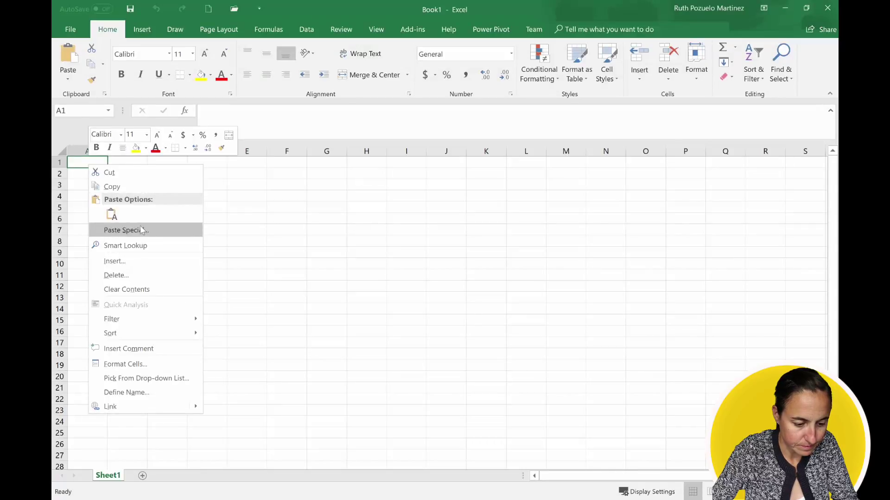
pyautogui.click(111, 214)
pyautogui.click(351, 262)
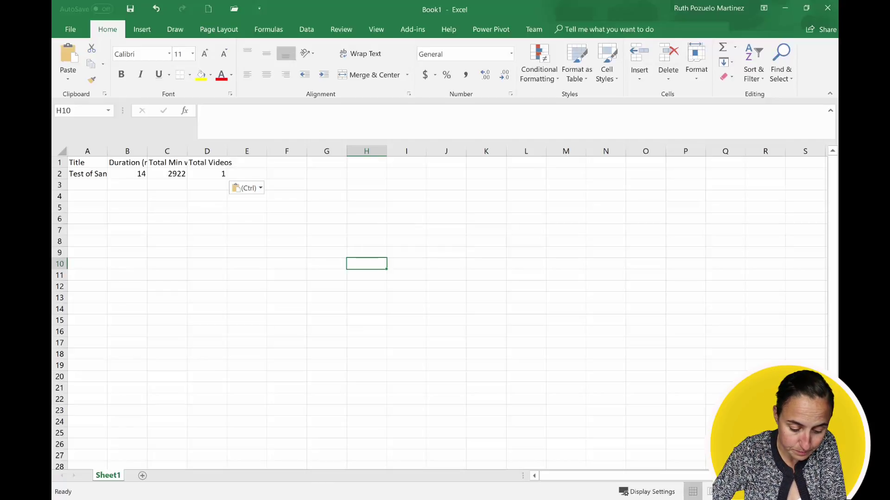
pyautogui.click(437, 466)
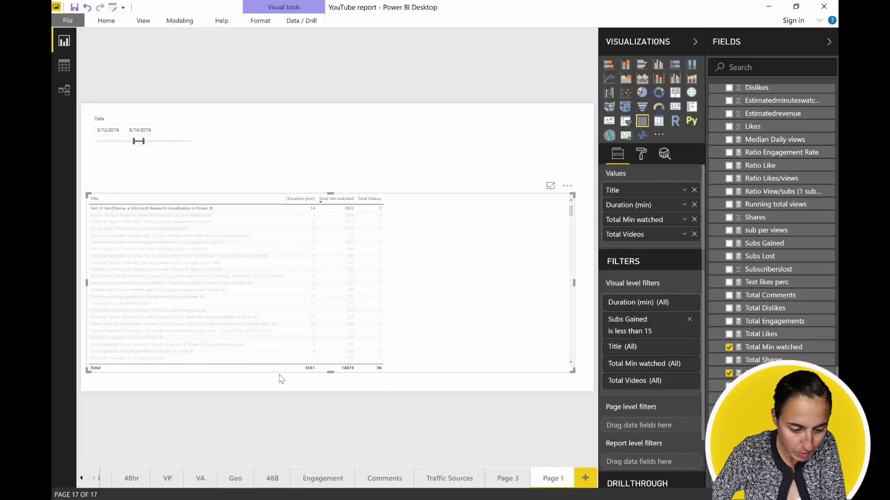
# - Copy the 'Publish your Power BI reports on the web' title into A1 of new Sheet2
pyautogui.rightClick(182, 271)
pyautogui.moveTo(248, 333)
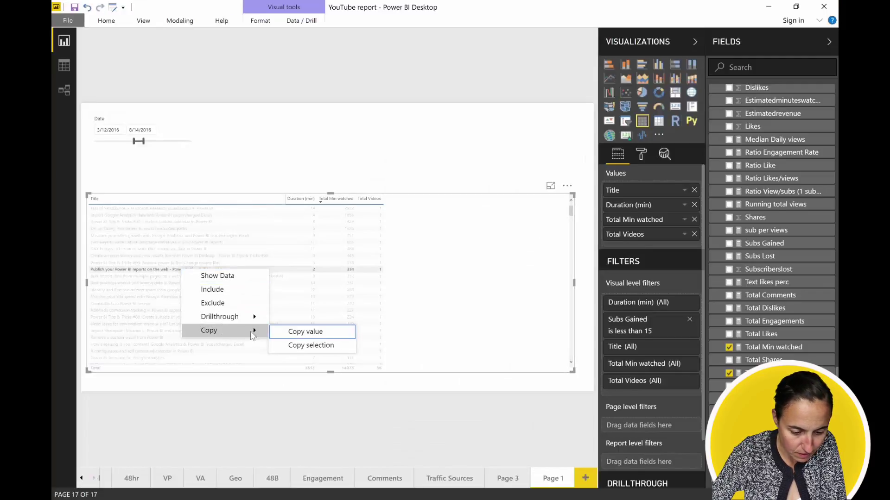
pyautogui.click(324, 347)
pyautogui.hotkey('alt', 'Tab')
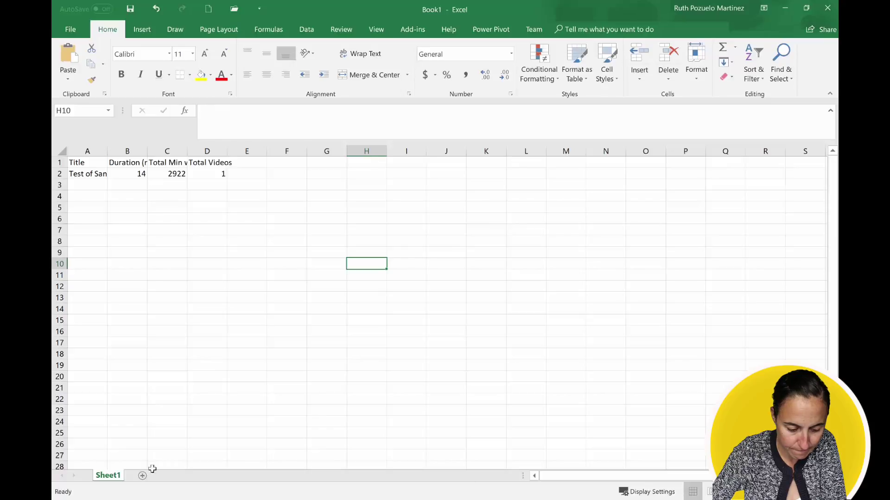
pyautogui.click(143, 475)
pyautogui.click(90, 179)
pyautogui.rightClick(91, 179)
pyautogui.click(76, 162)
pyautogui.rightClick(77, 163)
pyautogui.click(114, 216)
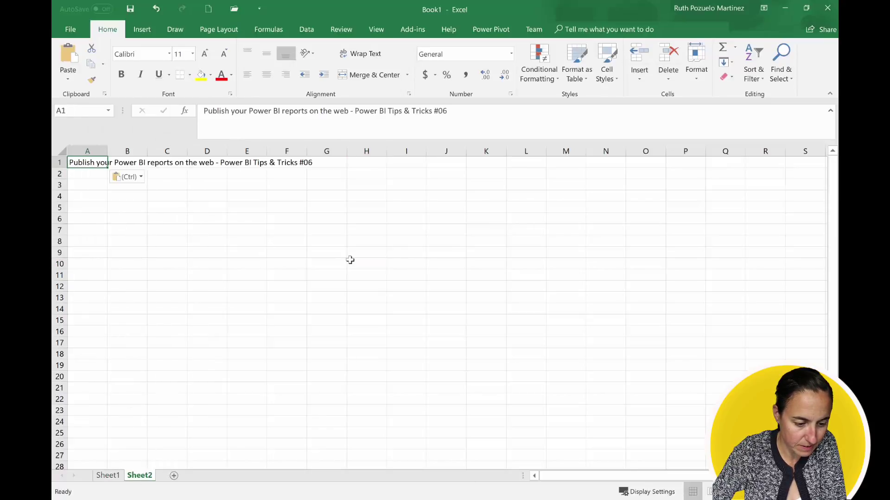
pyautogui.click(331, 263)
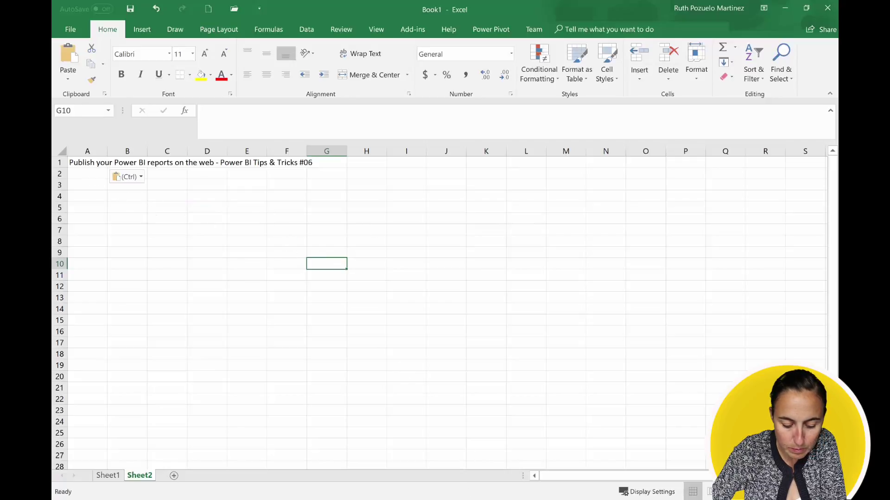
pyautogui.click(410, 482)
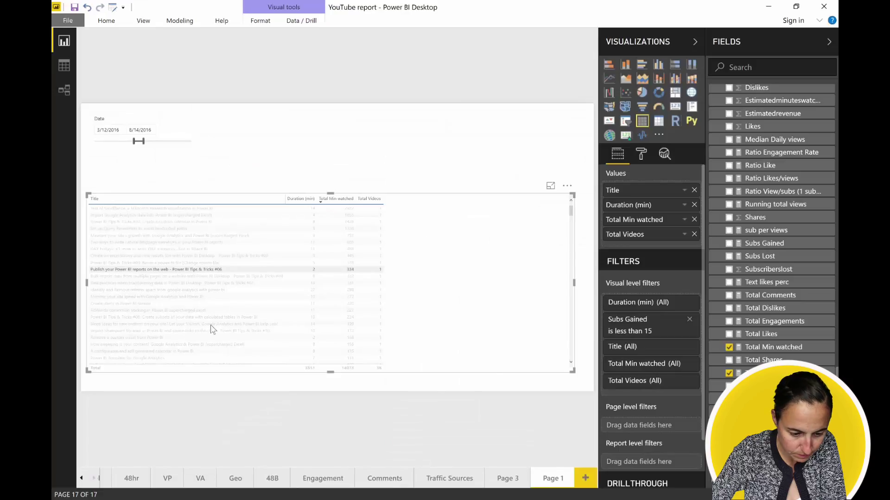
# - Paste the Publish row with headers into A1 of new Sheet3 and widen column A
pyautogui.rightClick(190, 274)
pyautogui.moveTo(220, 331)
pyautogui.click(318, 347)
pyautogui.hotkey('alt', 'Tab')
pyautogui.click(173, 475)
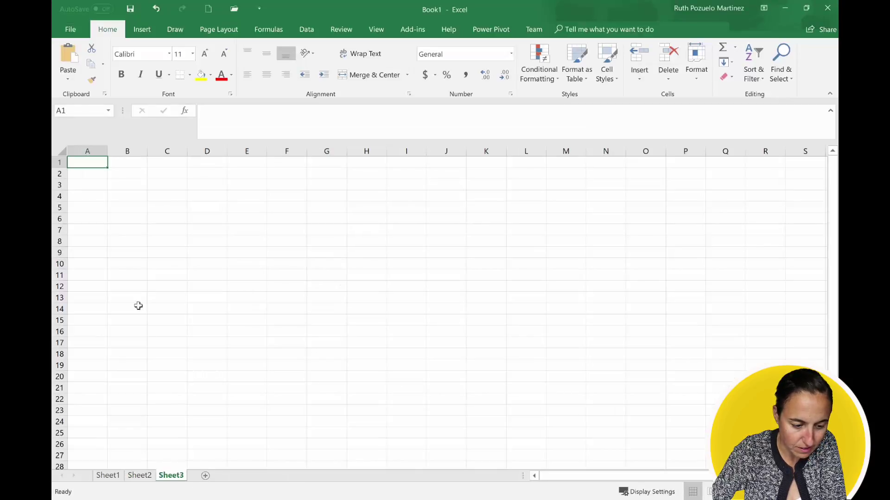
pyautogui.rightClick(88, 162)
pyautogui.click(112, 212)
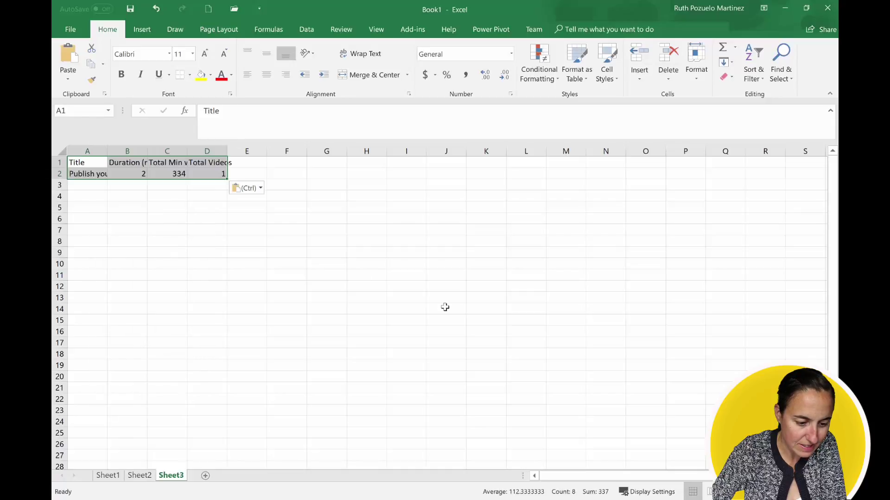
pyautogui.moveTo(445, 301); pyautogui.dragTo(405, 299)
pyautogui.moveTo(107, 151); pyautogui.dragTo(336, 151)
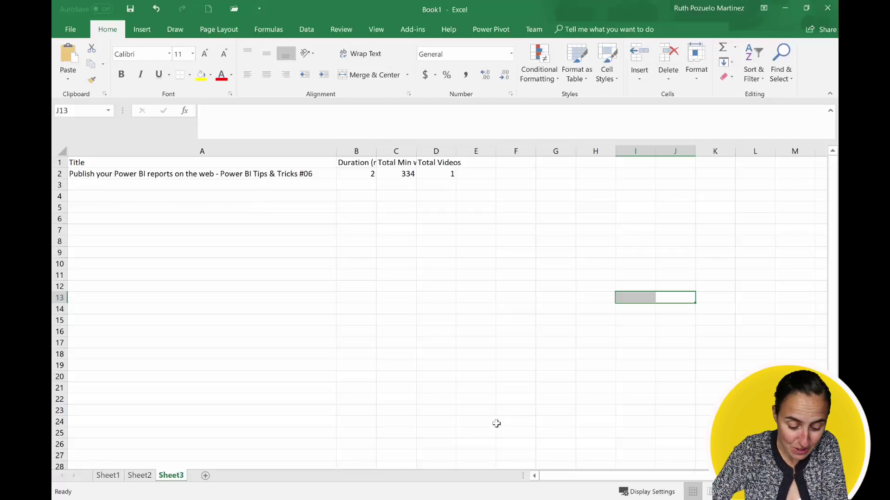
pyautogui.click(386, 499)
# - Copy the 288 minutes value from the referrer spam row into Sheet3 cell C7
pyautogui.click(426, 471)
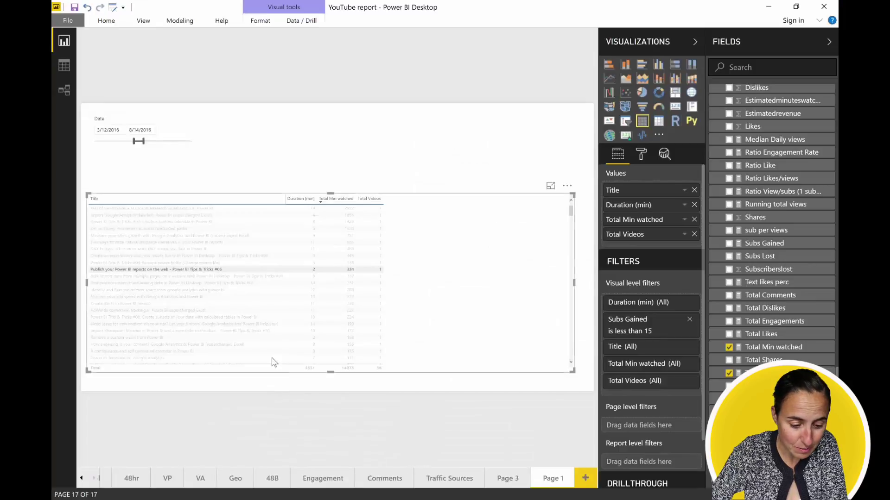
pyautogui.click(227, 291)
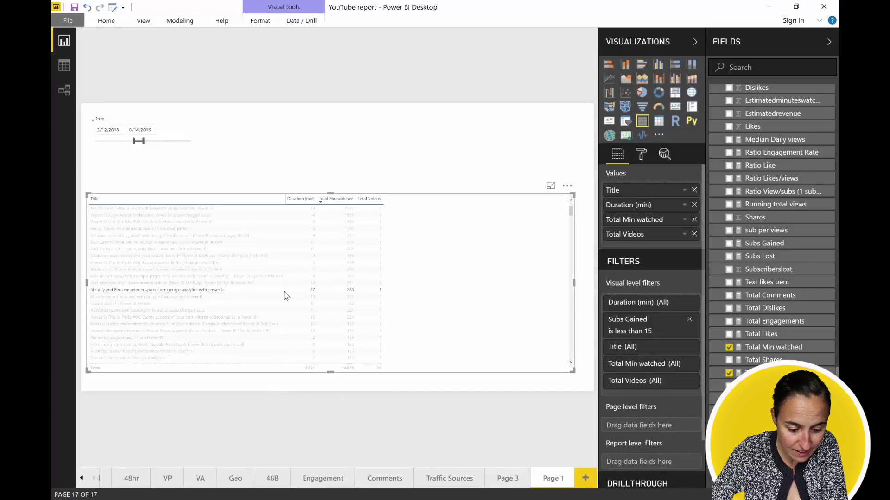
pyautogui.rightClick(350, 294)
pyautogui.moveTo(403, 351)
pyautogui.click(471, 352)
pyautogui.hotkey('alt', 'Tab')
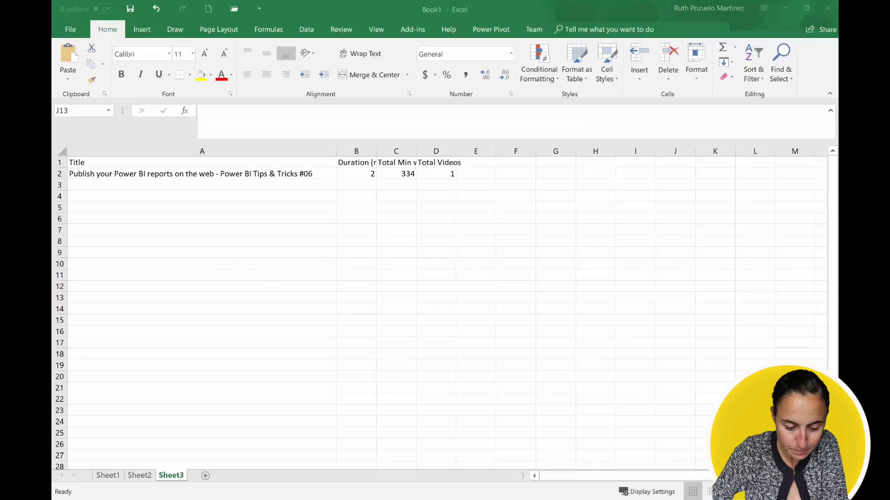
pyautogui.rightClick(379, 228)
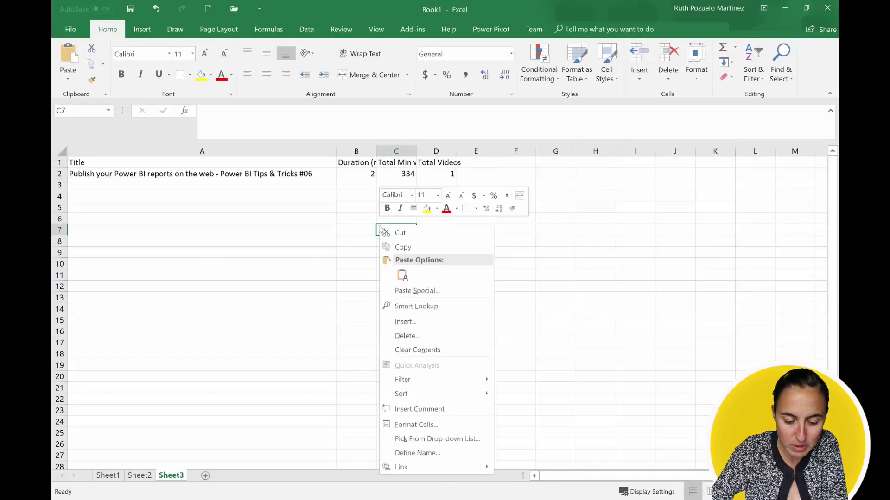
pyautogui.click(402, 276)
pyautogui.click(598, 283)
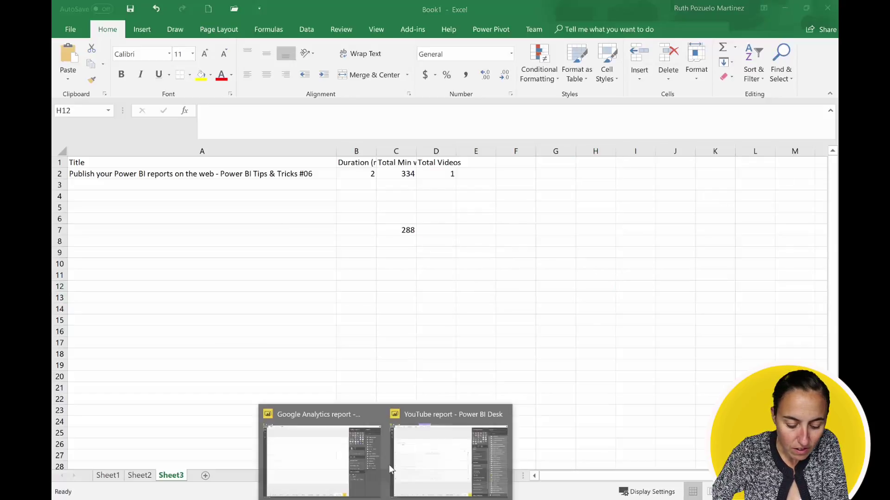
# - Select the referrer spam, Measure your site's growth and Need ideas rows and copy them
pyautogui.click(391, 465)
pyautogui.keyDown('ctrl'); pyautogui.click(197, 236); pyautogui.keyUp('ctrl')
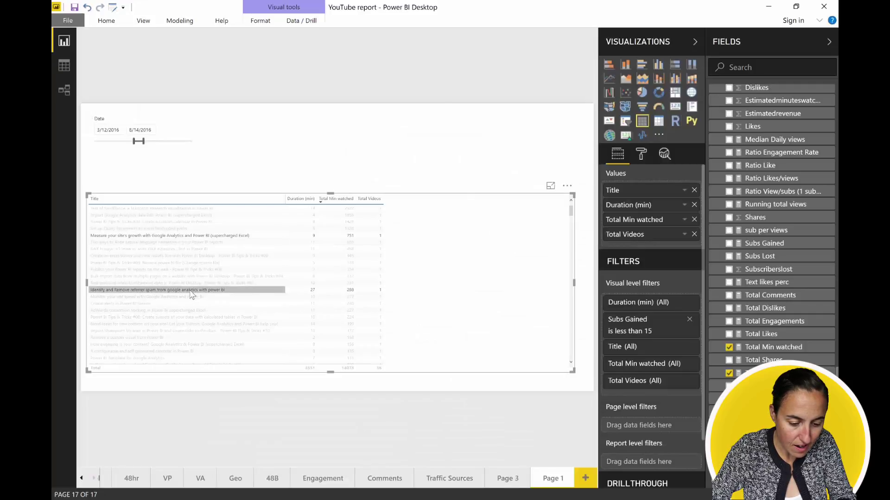
pyautogui.keyDown('ctrl'); pyautogui.click(184, 325); pyautogui.keyUp('ctrl')
pyautogui.rightClick(183, 328)
pyautogui.moveTo(207, 371)
pyautogui.click(318, 386)
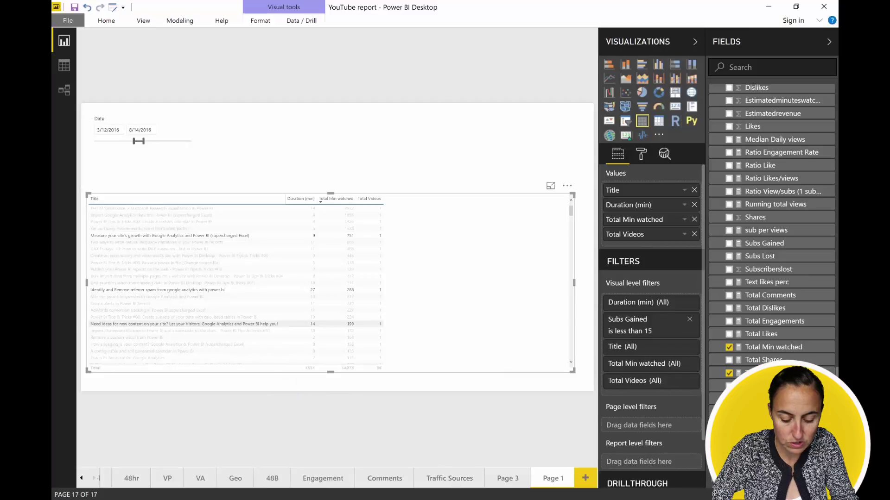
# - Paste the three rows with headers into A1 of a new Sheet4 and adjust column C
pyautogui.moveTo(444, 499)
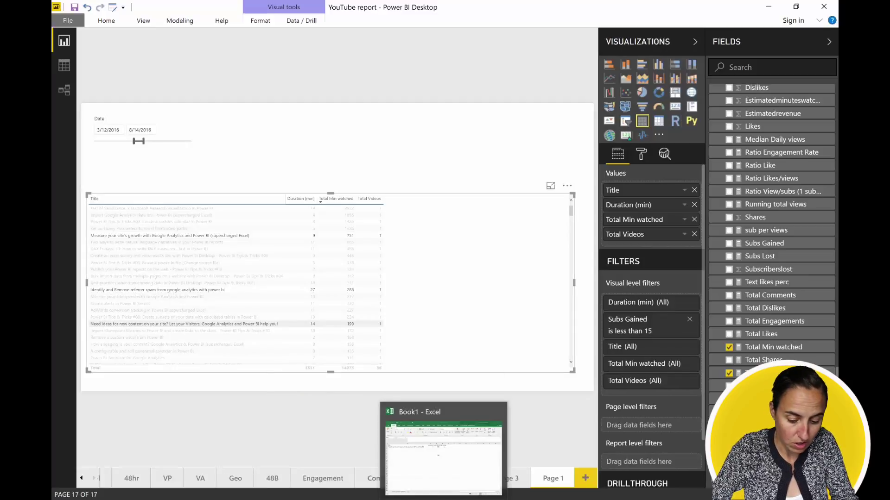
pyautogui.click(448, 497)
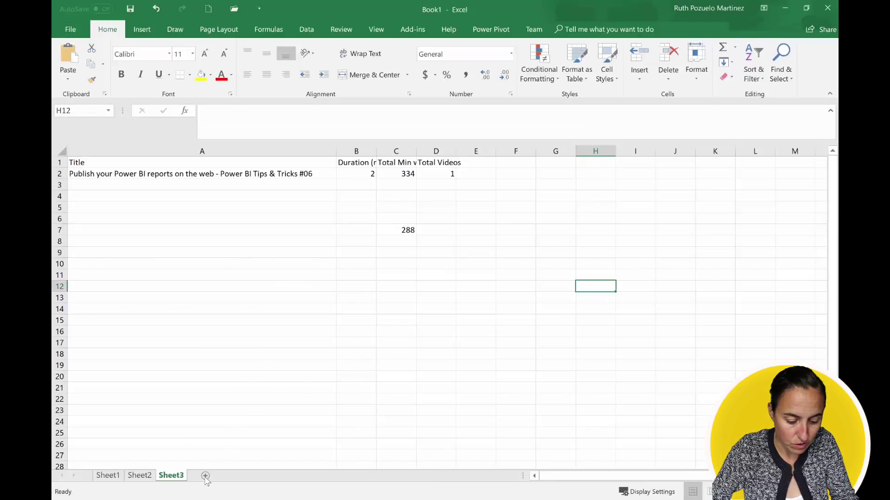
pyautogui.hotkey('shift', 'F11')
pyautogui.rightClick(91, 159)
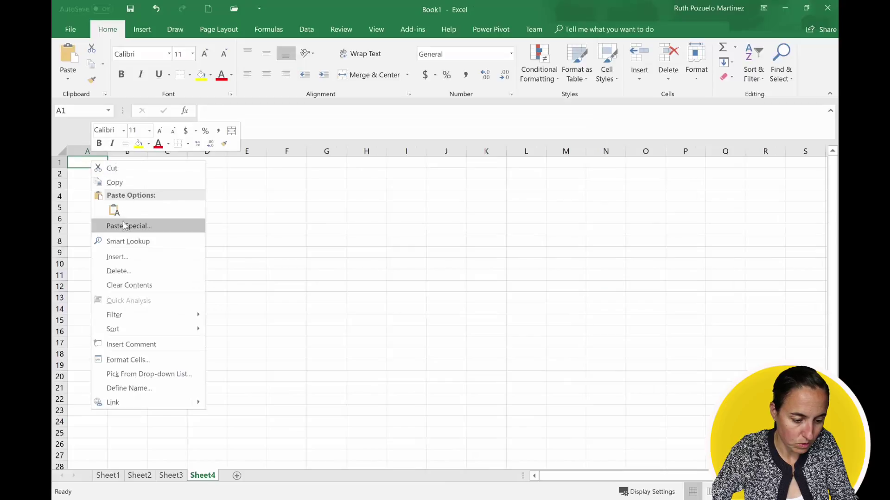
pyautogui.press('Escape')
pyautogui.hotkey('ctrl', 'v')
pyautogui.click(446, 286)
pyautogui.moveTo(185, 152); pyautogui.dragTo(204, 152)
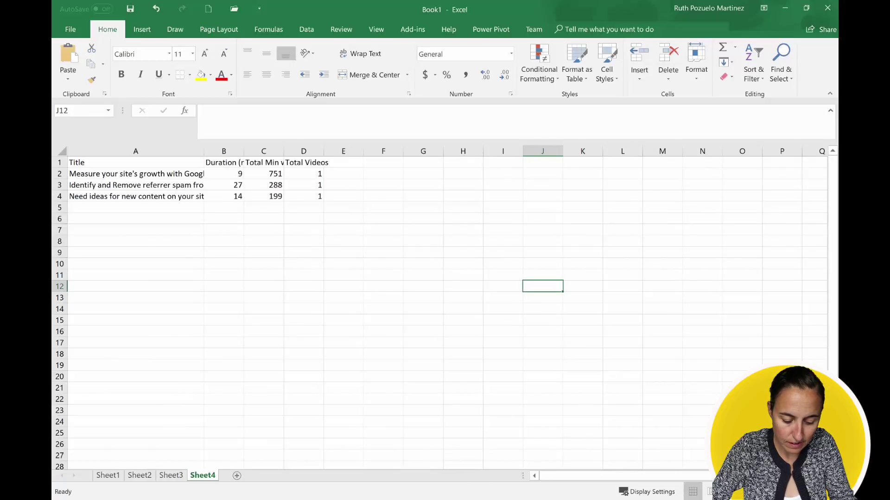
# - Copy the Power BI Tips & Tricks #02 row with its headers from the table
pyautogui.click(452, 445)
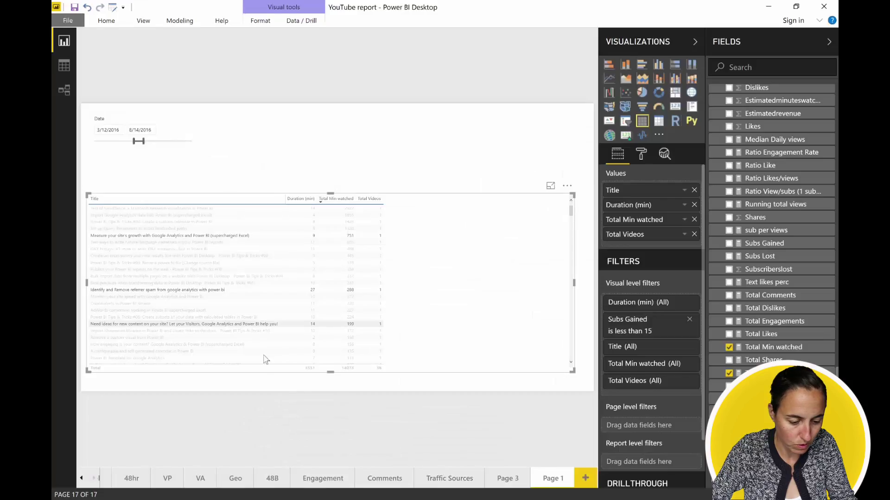
pyautogui.rightClick(161, 221)
pyautogui.click(143, 224)
pyautogui.rightClick(143, 222)
pyautogui.moveTo(209, 283)
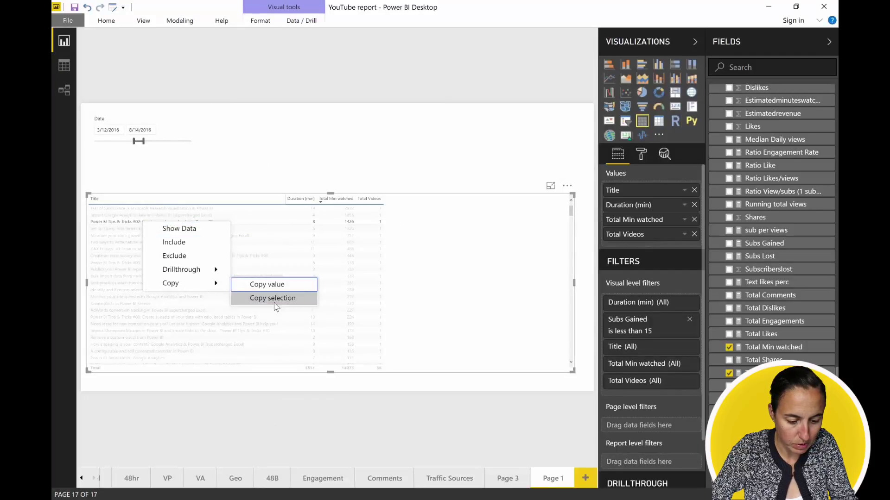
pyautogui.click(275, 298)
# - Paste the copied row at A3 of Sheet1, below the existing table
pyautogui.hotkey('alt', 'Tab')
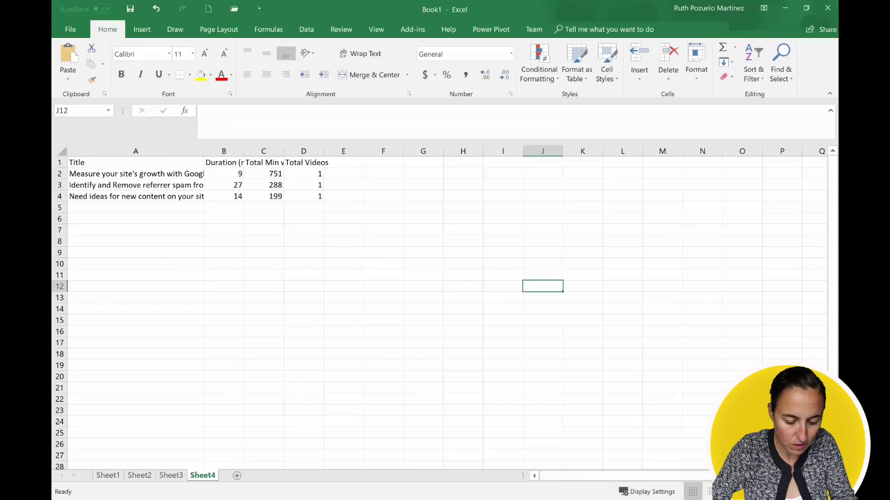
pyautogui.click(139, 476)
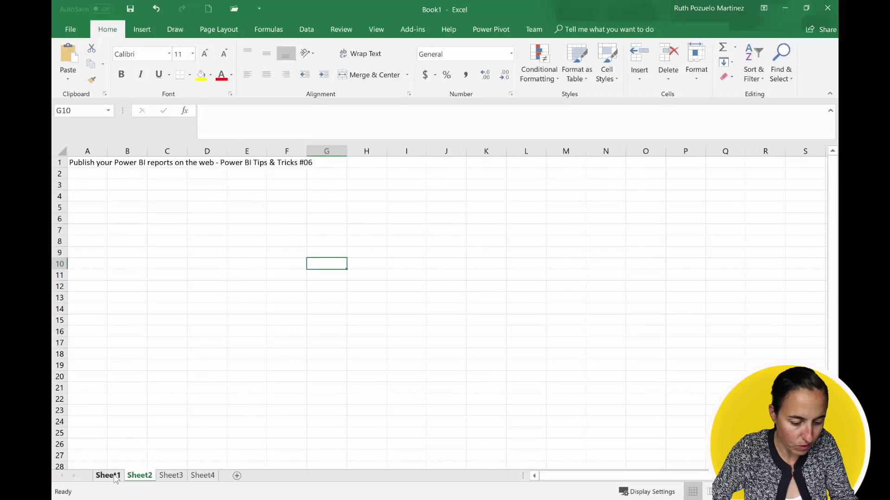
pyautogui.click(111, 476)
pyautogui.rightClick(77, 185)
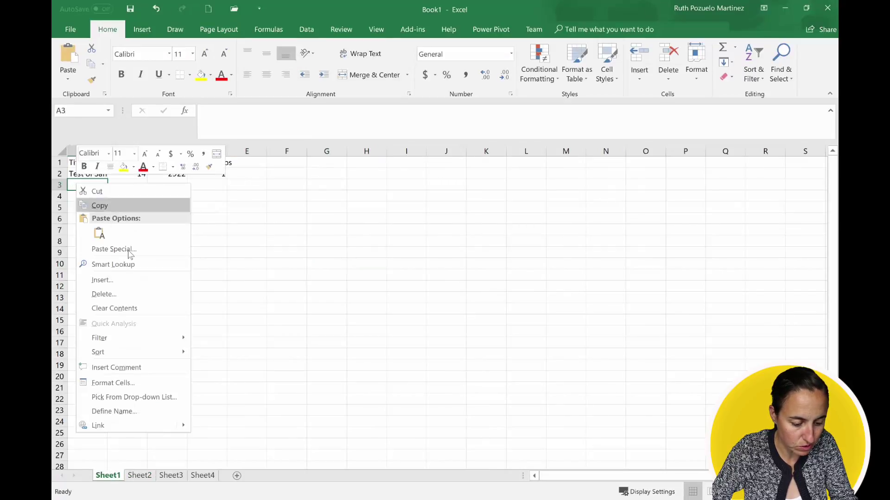
pyautogui.click(99, 234)
pyautogui.click(167, 241)
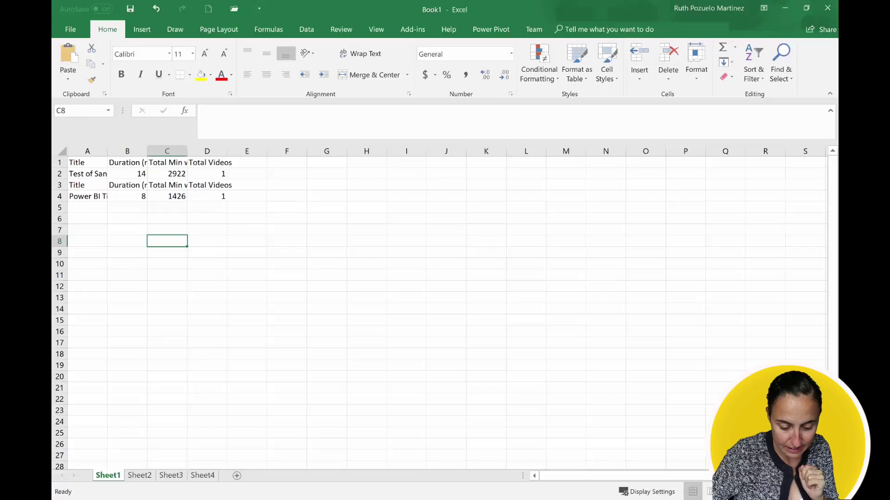
pyautogui.click(419, 484)
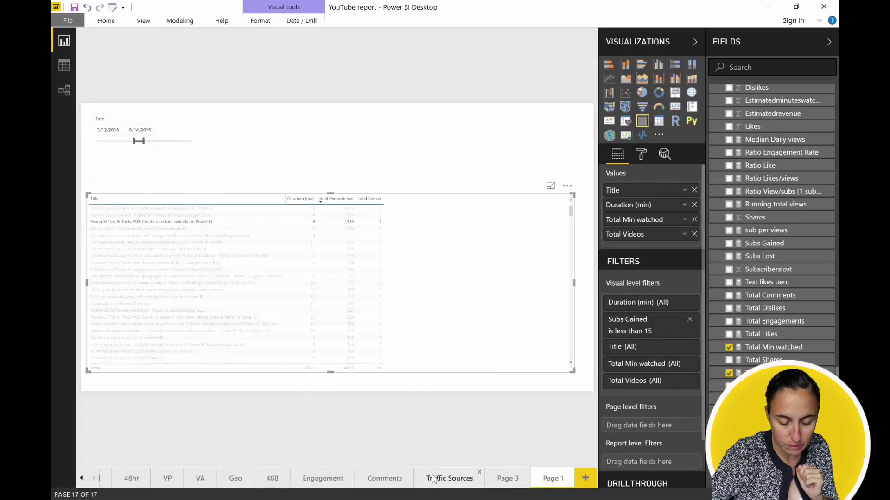
# - Clear the table's row highlight and show the Switch Theme list on the Home ribbon
pyautogui.click(439, 192)
pyautogui.click(461, 216)
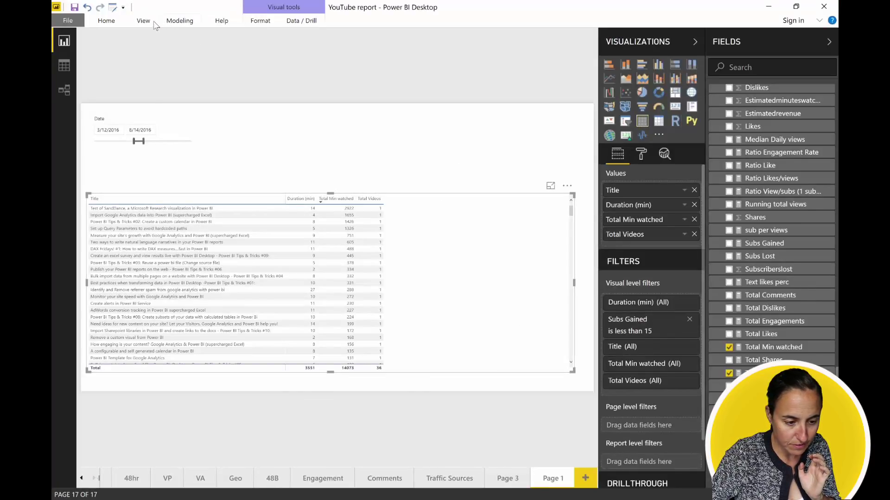
pyautogui.click(114, 22)
pyautogui.click(506, 68)
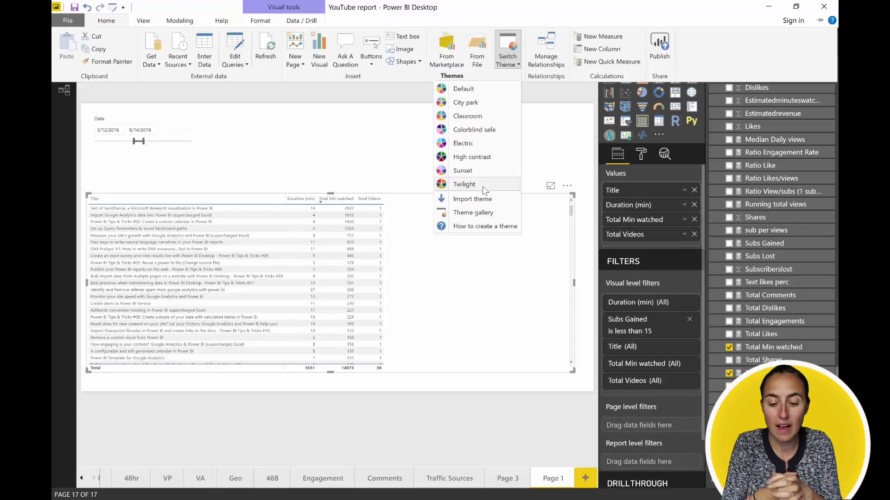
# - Shrink the table visual and turn the new Total Videos visual into a card showing 36
pyautogui.click(401, 151)
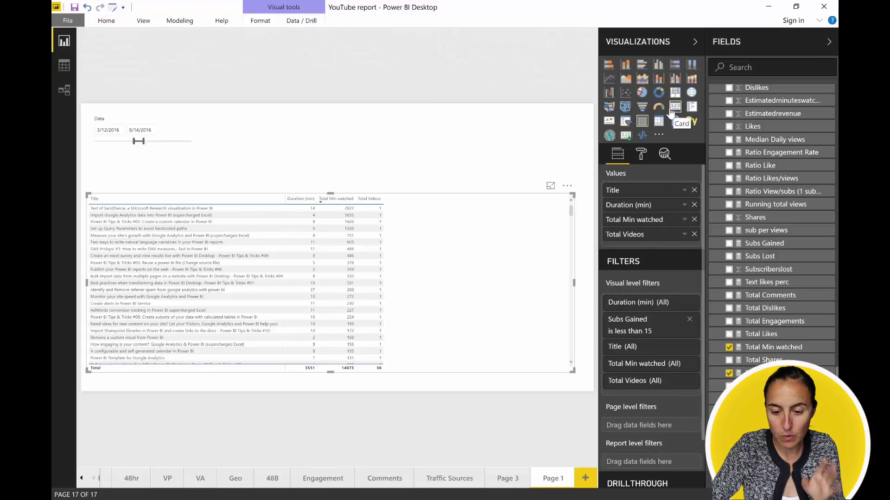
pyautogui.moveTo(567, 369); pyautogui.dragTo(437, 351)
pyautogui.moveTo(723, 373); pyautogui.dragTo(535, 158)
pyautogui.click(675, 107)
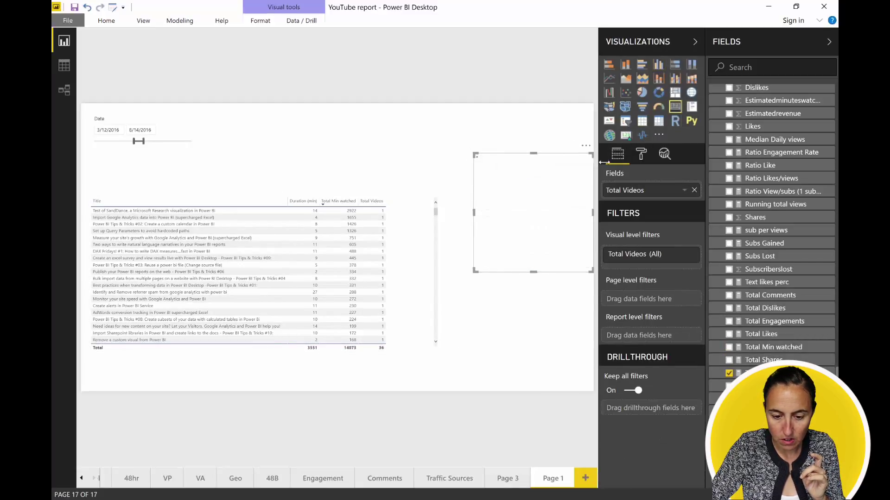